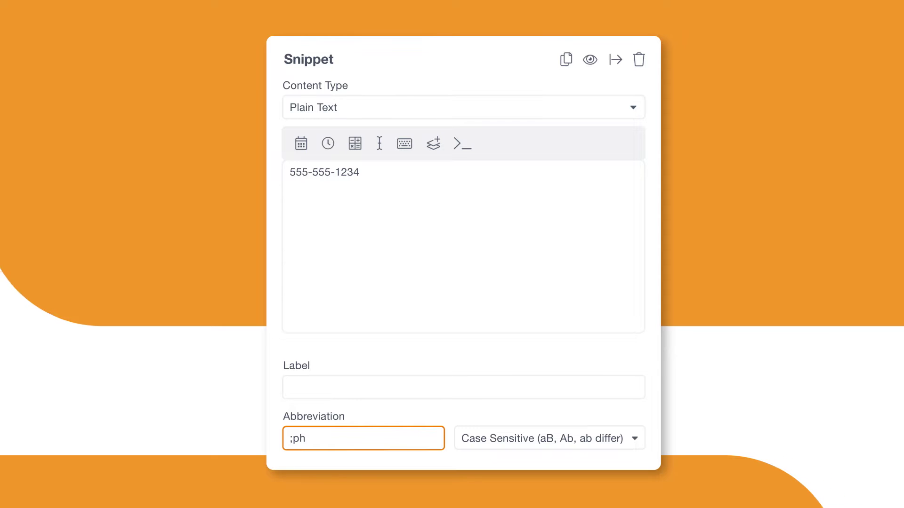
Move to the phone-number snippet's Label field to enter 'My work phone'.
key(shift+Tab)
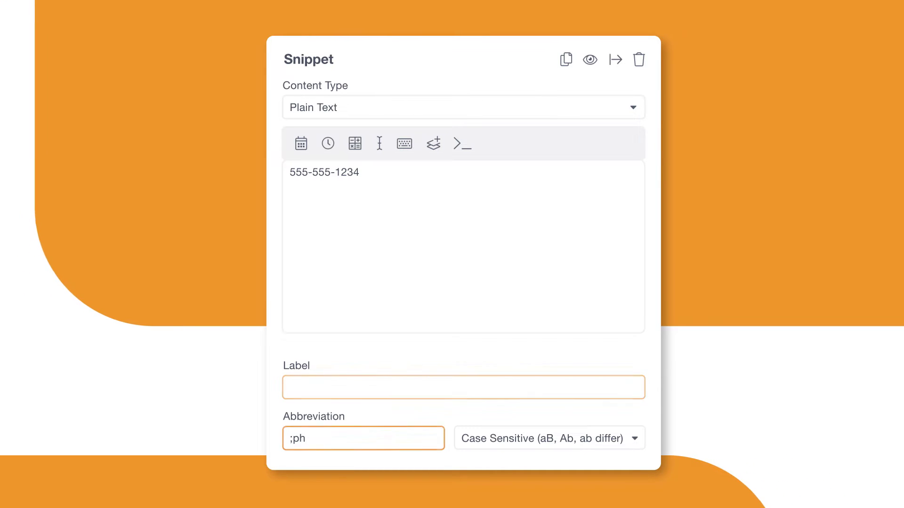
text(My work phone num)
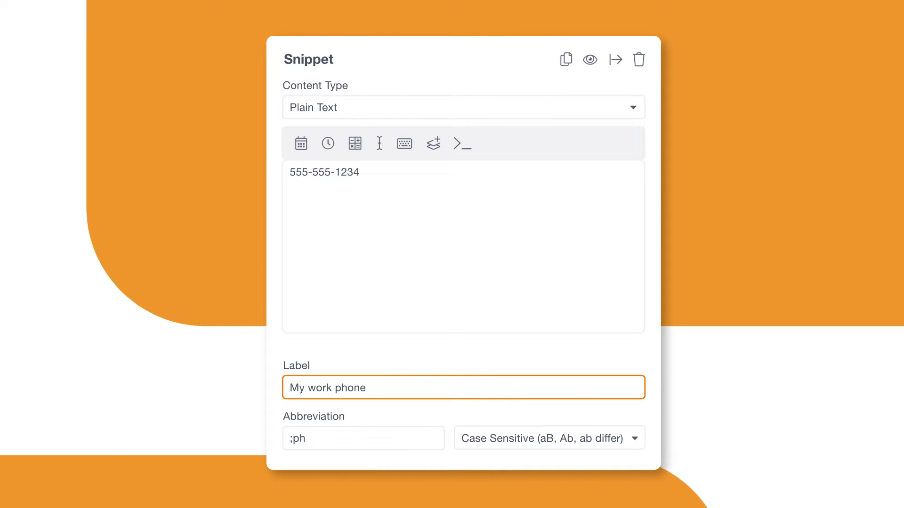
text(ber)
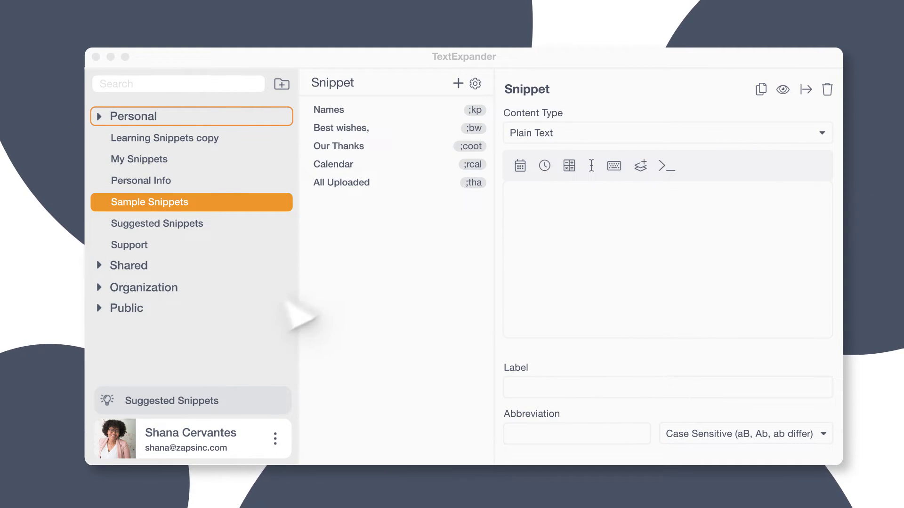
Duplicate the 'Best wishes,' (;bw) snippet in the Sample Snippets group.
click(391, 131)
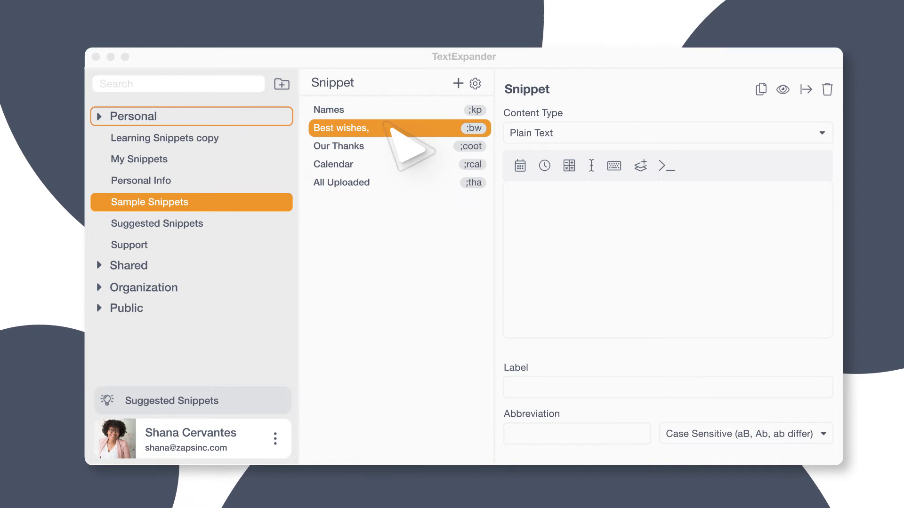
right_click(395, 129)
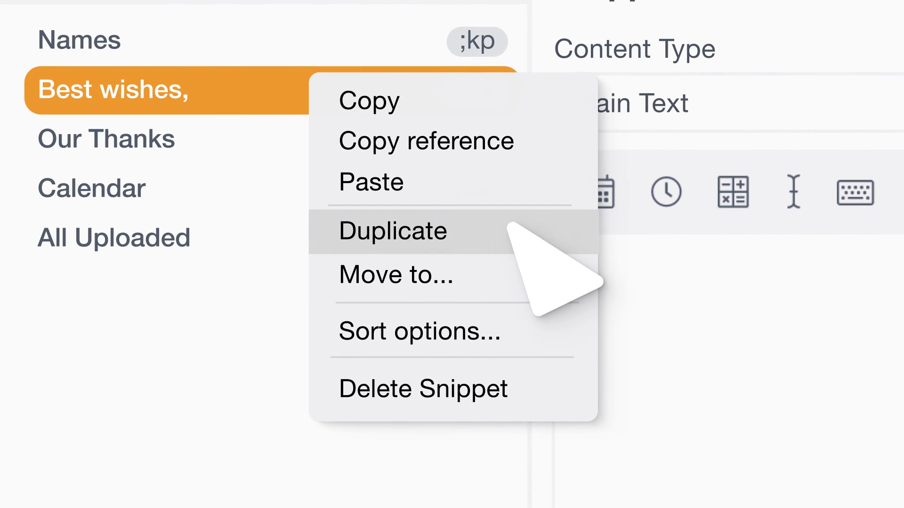
click(520, 229)
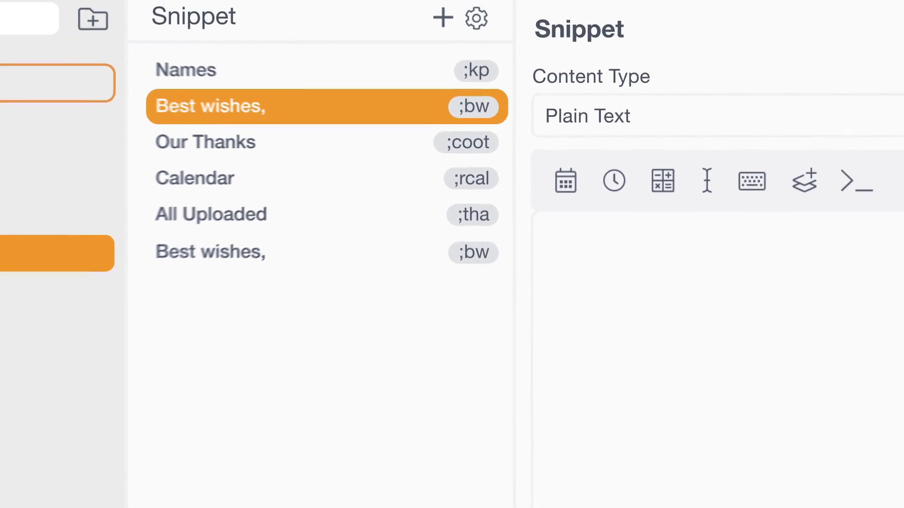
Delete the duplicate 'Best wishes,' snippet, then select the Our Thanks snippet.
click(403, 205)
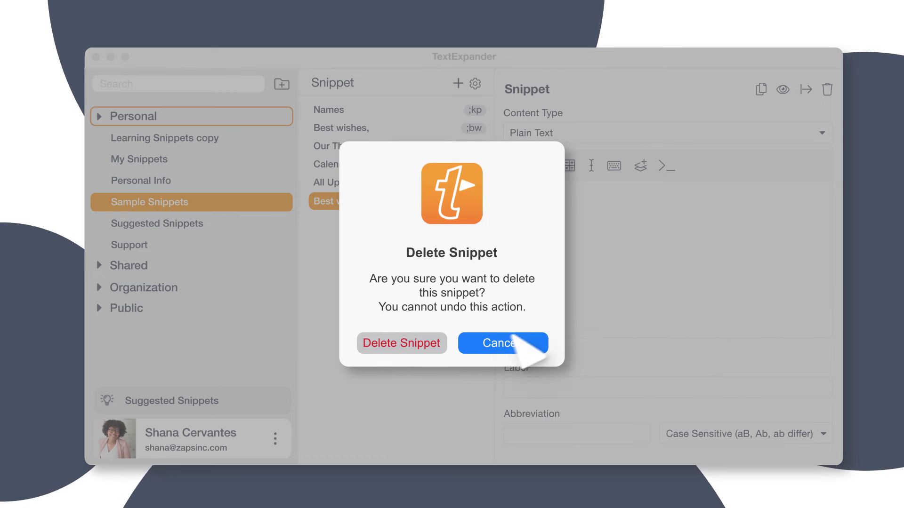
click(407, 344)
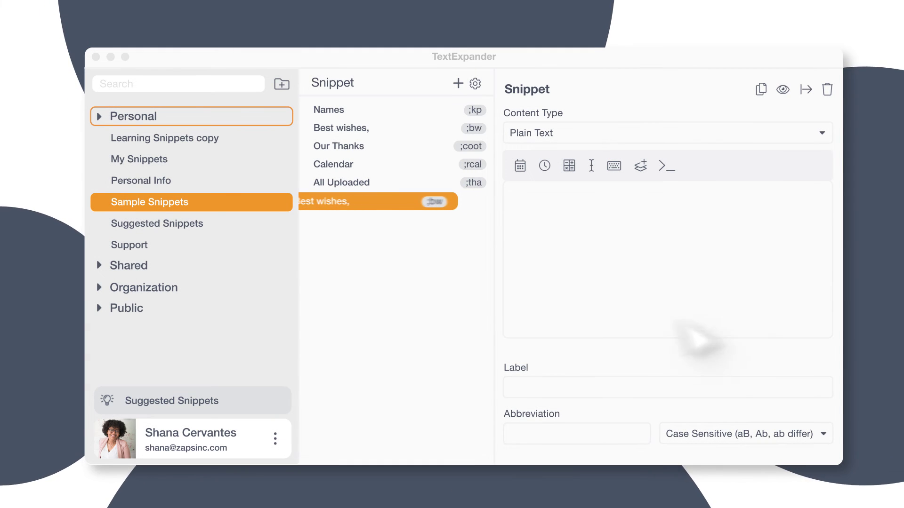
click(381, 147)
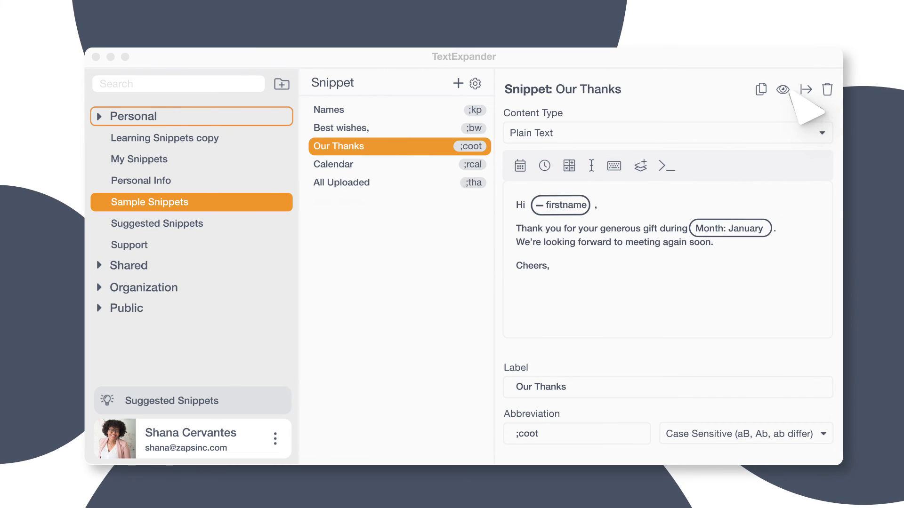
Preview the Our Thanks snippet's thank-you message with firstname and January filled in.
click(783, 90)
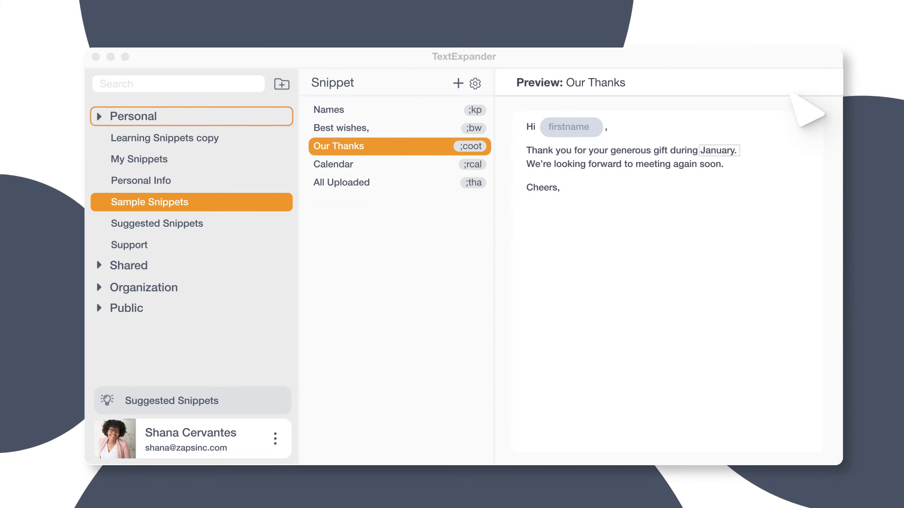